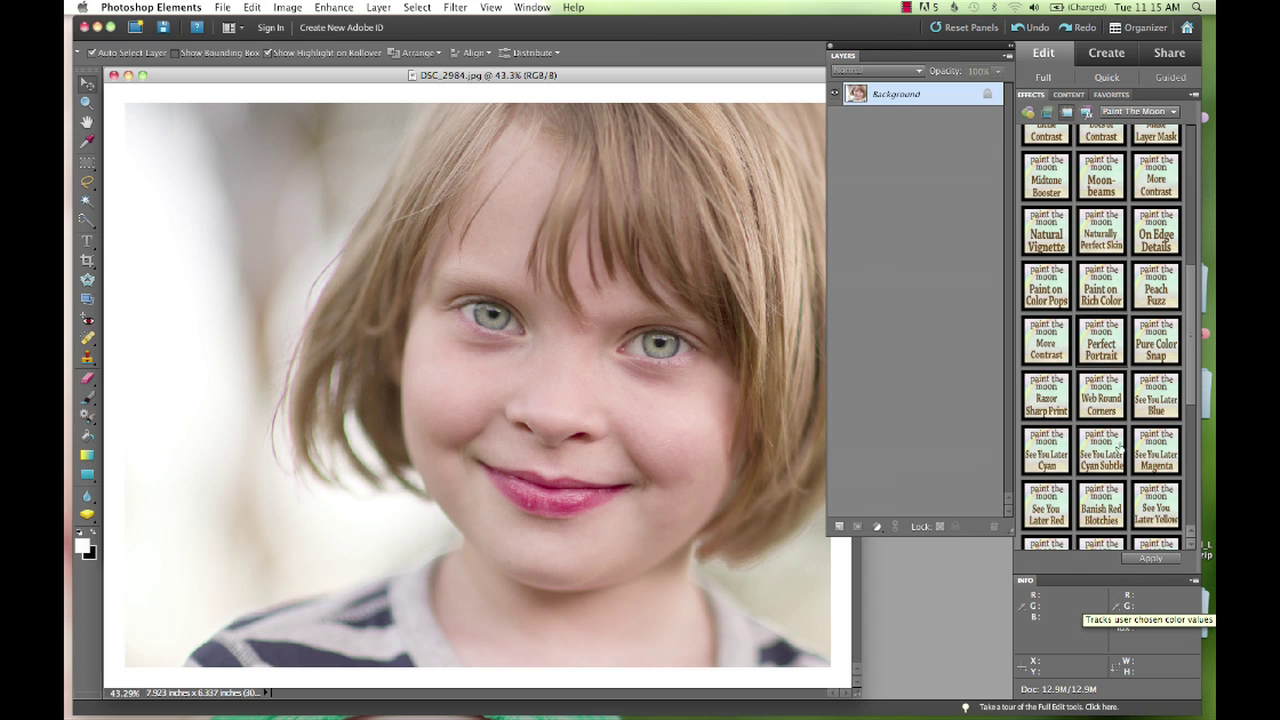
# Run the Perfect Portrait action from the Effects panel and dismiss its follow-up messages.
pyautogui.doubleClick(1091, 342)
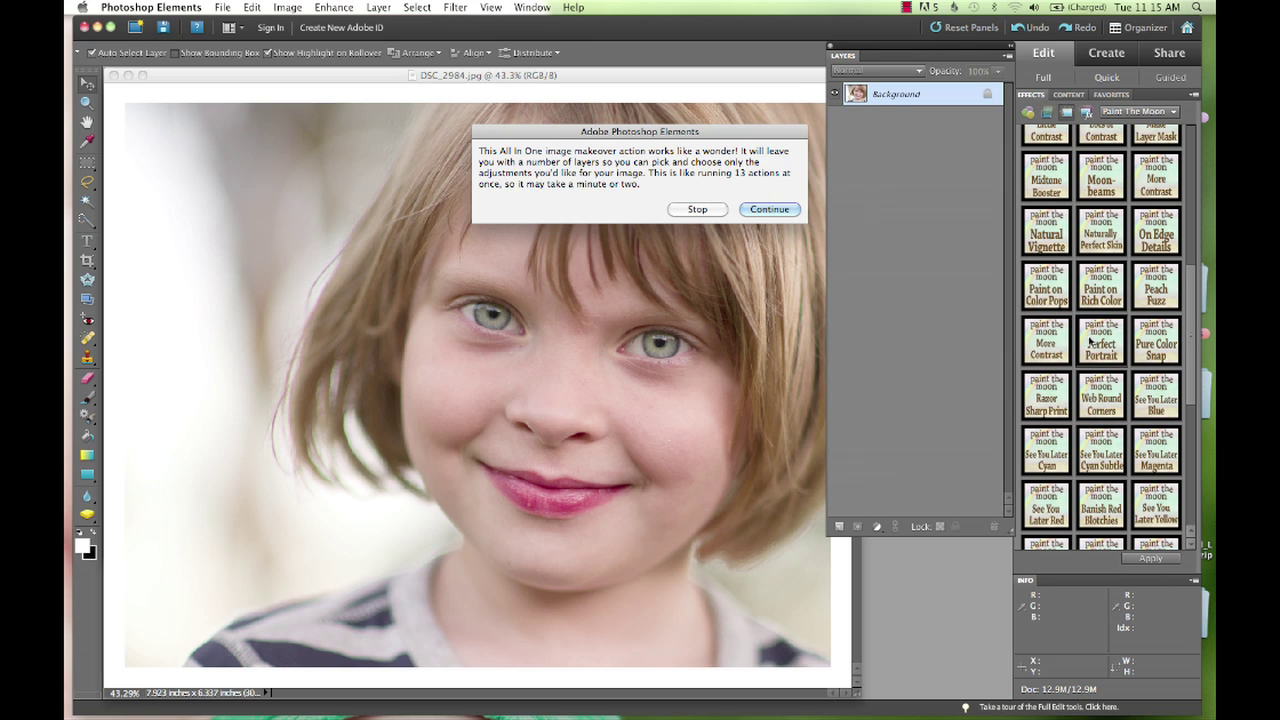
pyautogui.press('Return')
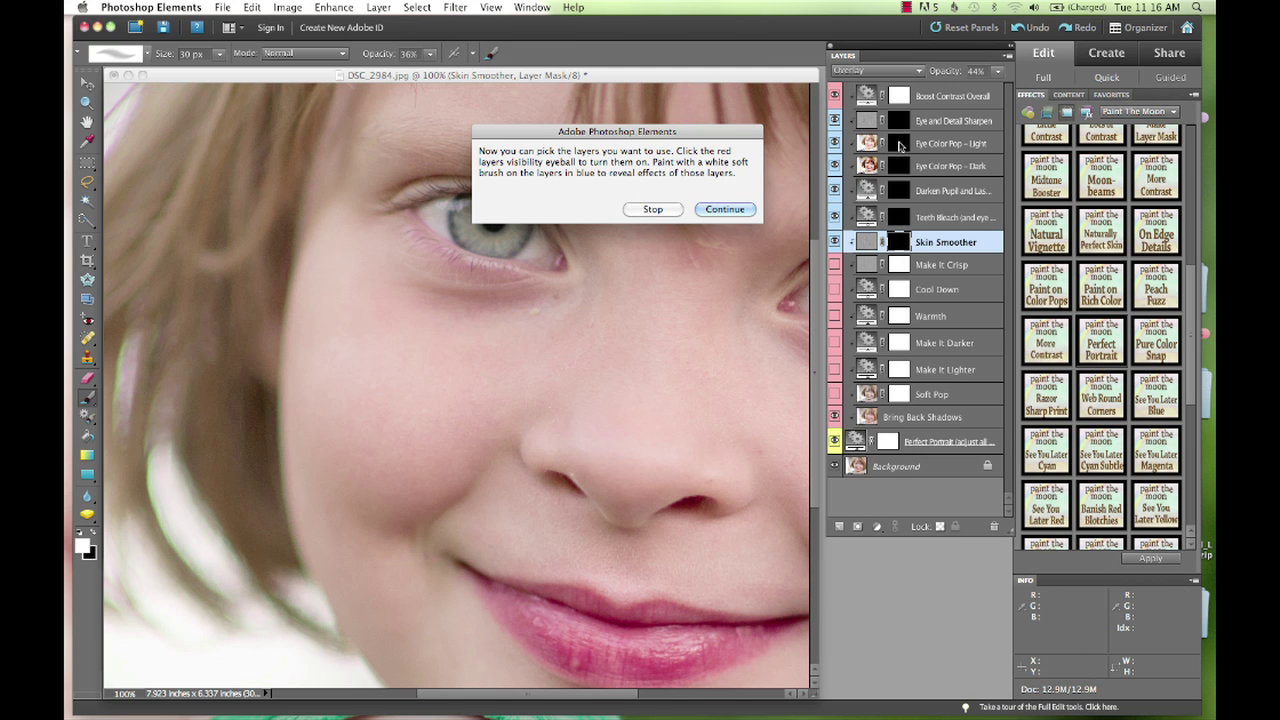
pyautogui.click(725, 209)
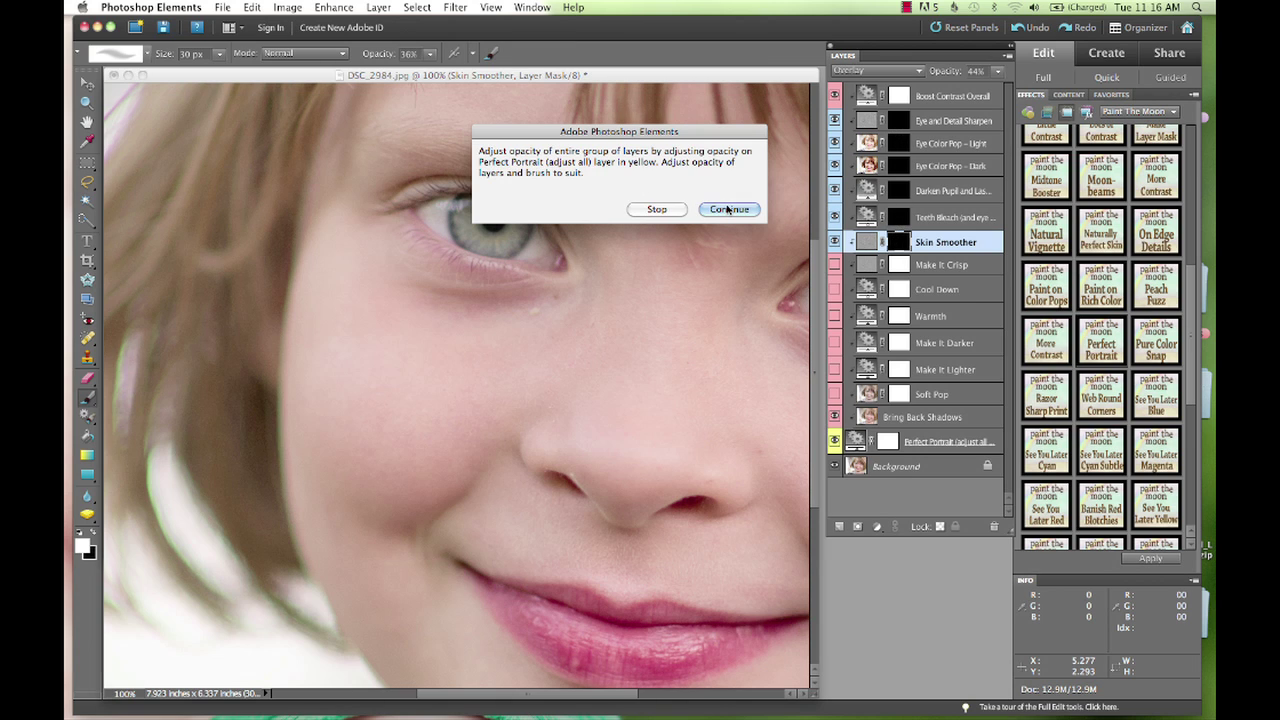
pyautogui.click(725, 209)
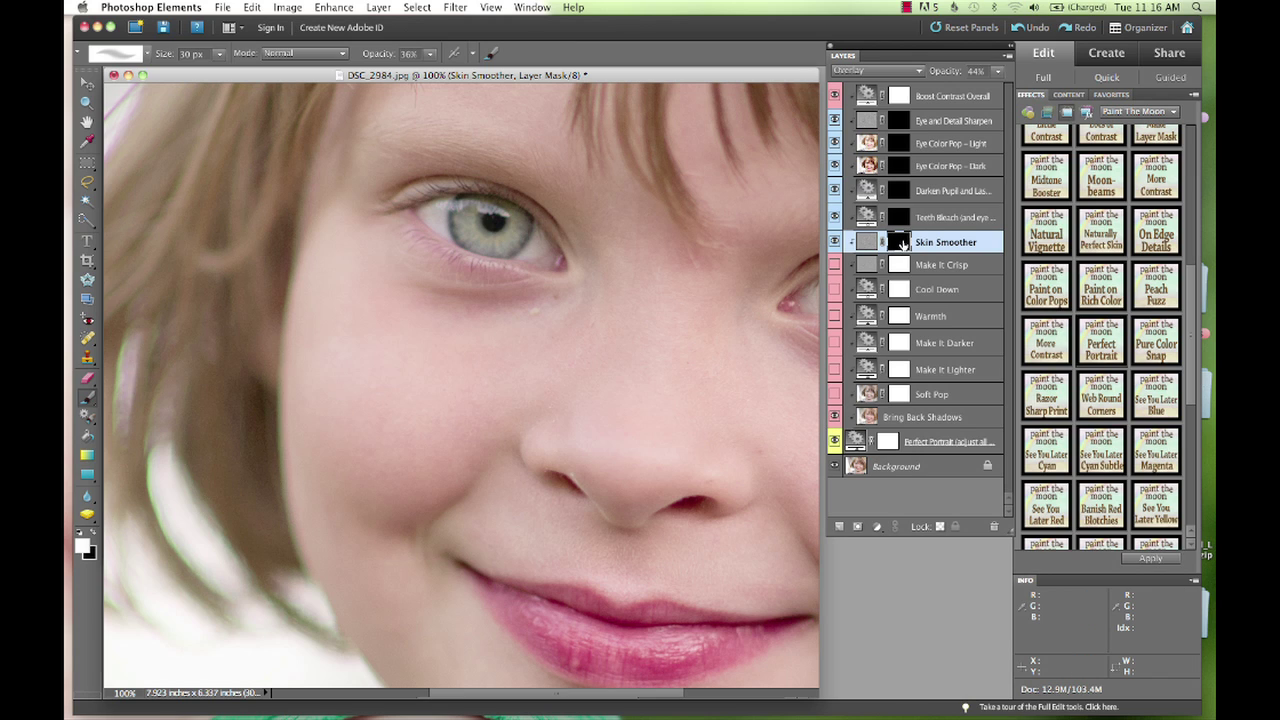
# Enlarge the brush to 150 px and paint Skin Smoother onto the right-hand cheek.
pyautogui.hscroll(5, 530, 343)
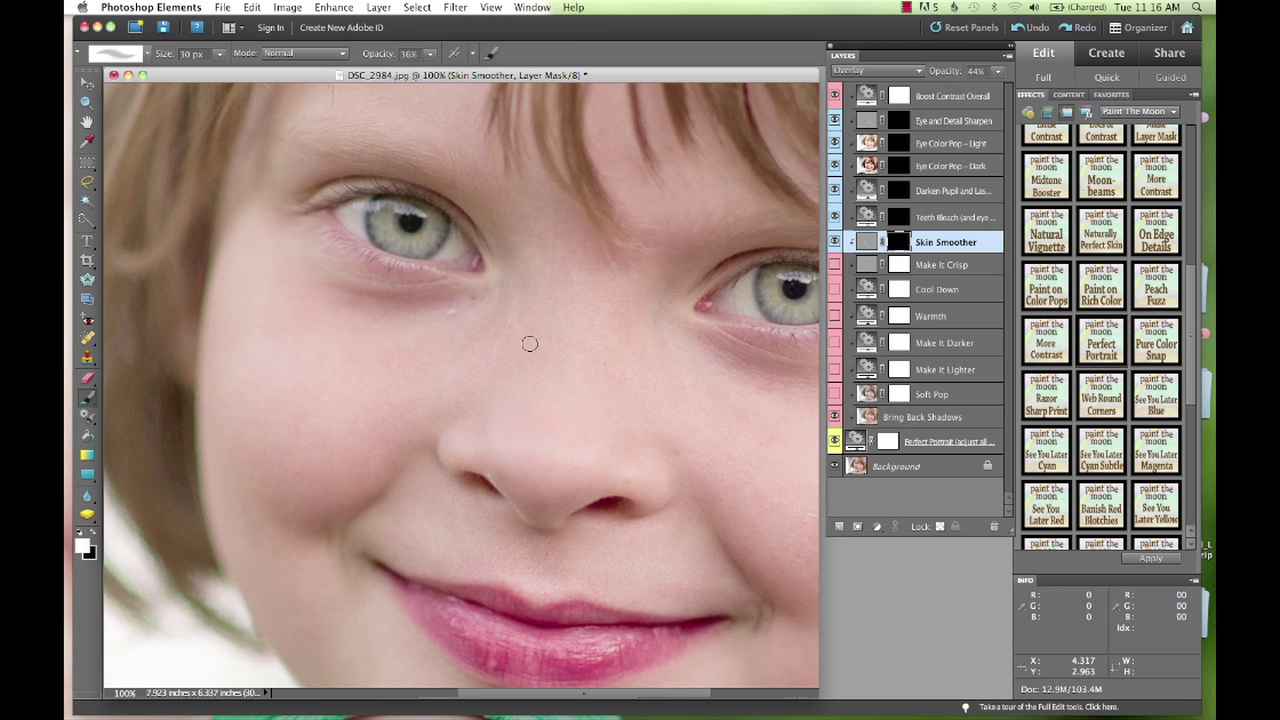
pyautogui.press(']')
pyautogui.press(']')
pyautogui.press(']')
pyautogui.press(']')
pyautogui.press(']')
pyautogui.press(']')
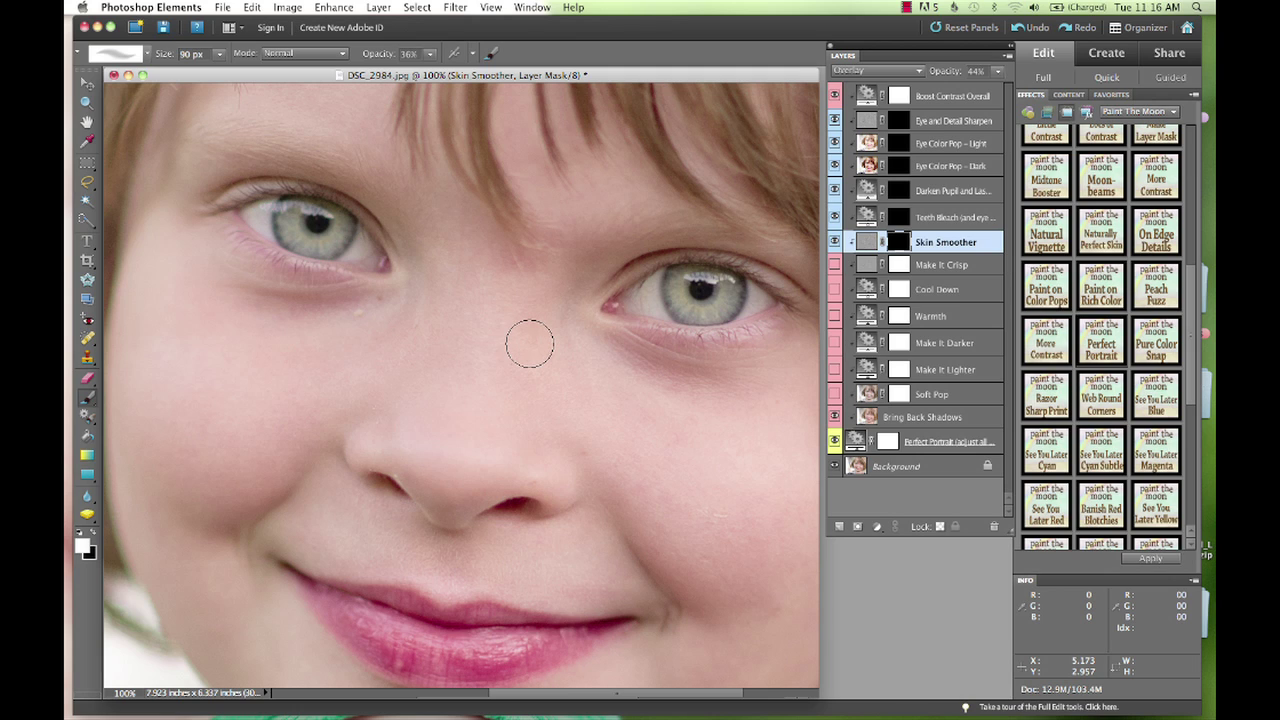
pyautogui.press(']')
pyautogui.press(']')
pyautogui.press(']')
pyautogui.moveTo(530, 343)
pyautogui.mouseDown()
pyautogui.moveTo(646, 420)
pyautogui.moveTo(566, 346)
pyautogui.moveTo(709, 420)
pyautogui.moveTo(702, 486)
pyautogui.mouseUp()
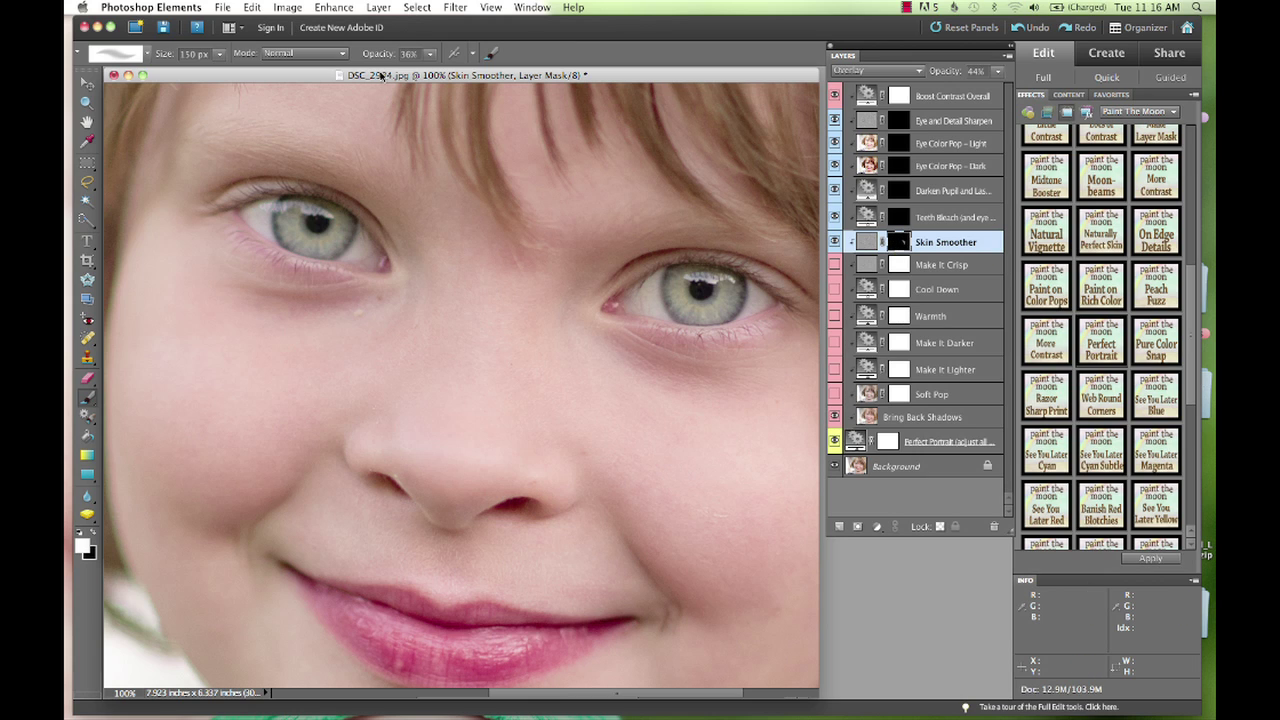
# Raise brush opacity to 60%, paint smoothing over the left cheek, and zoom out.
pyautogui.moveTo(366, 56); pyautogui.dragTo(376, 58)
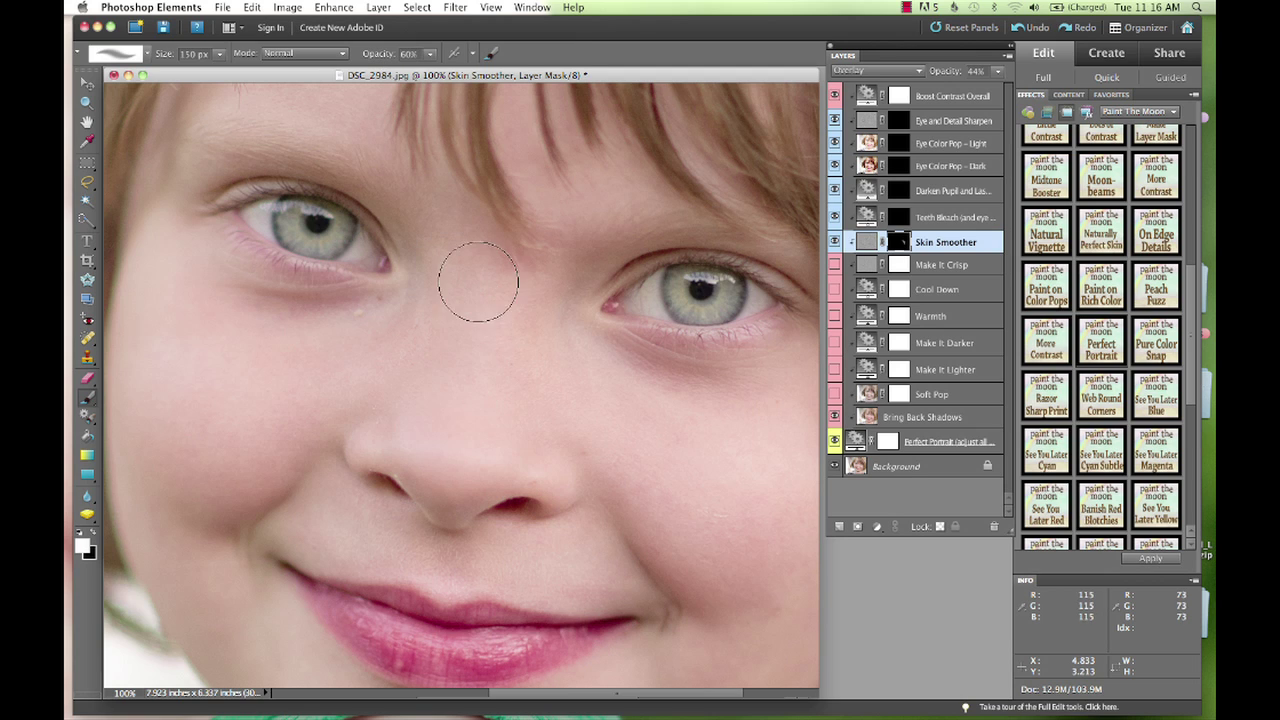
pyautogui.moveTo(280, 380)
pyautogui.mouseDown()
pyautogui.moveTo(195, 360)
pyautogui.moveTo(318, 344)
pyautogui.moveTo(250, 394)
pyautogui.moveTo(226, 446)
pyautogui.mouseUp()
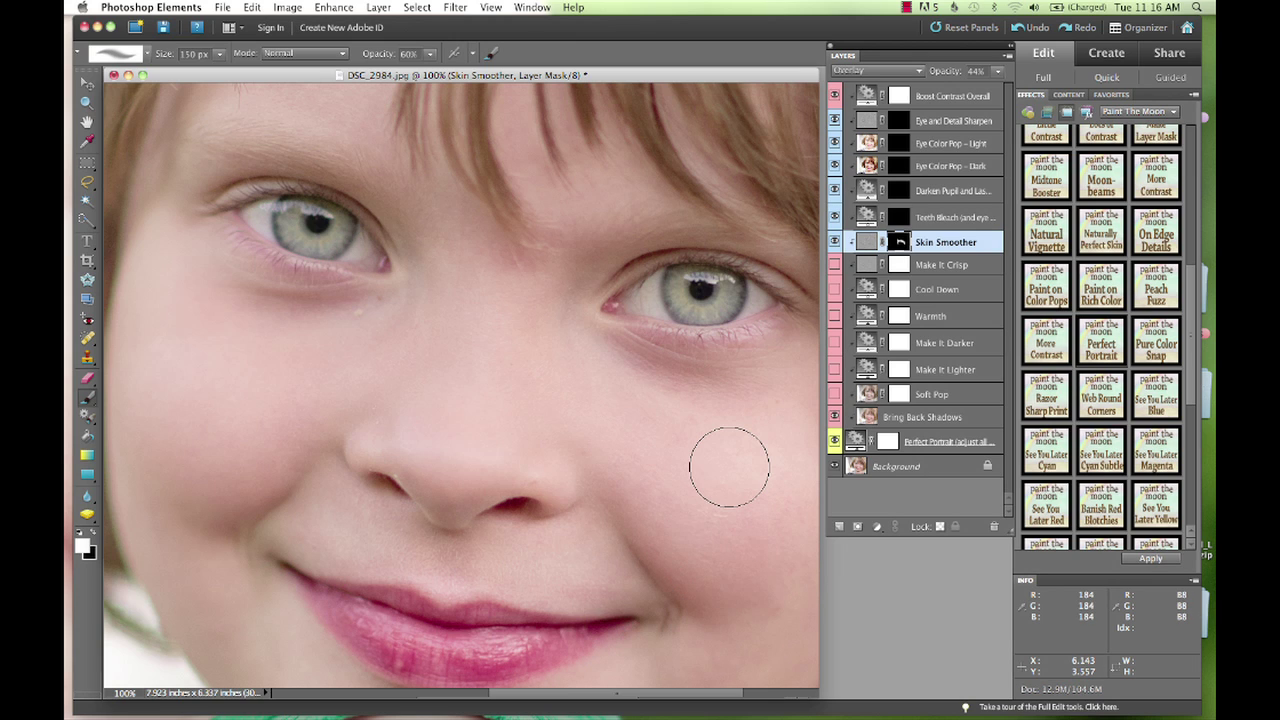
pyautogui.scroll(-5, 729, 466)
pyautogui.hscroll(2, 729, 466)
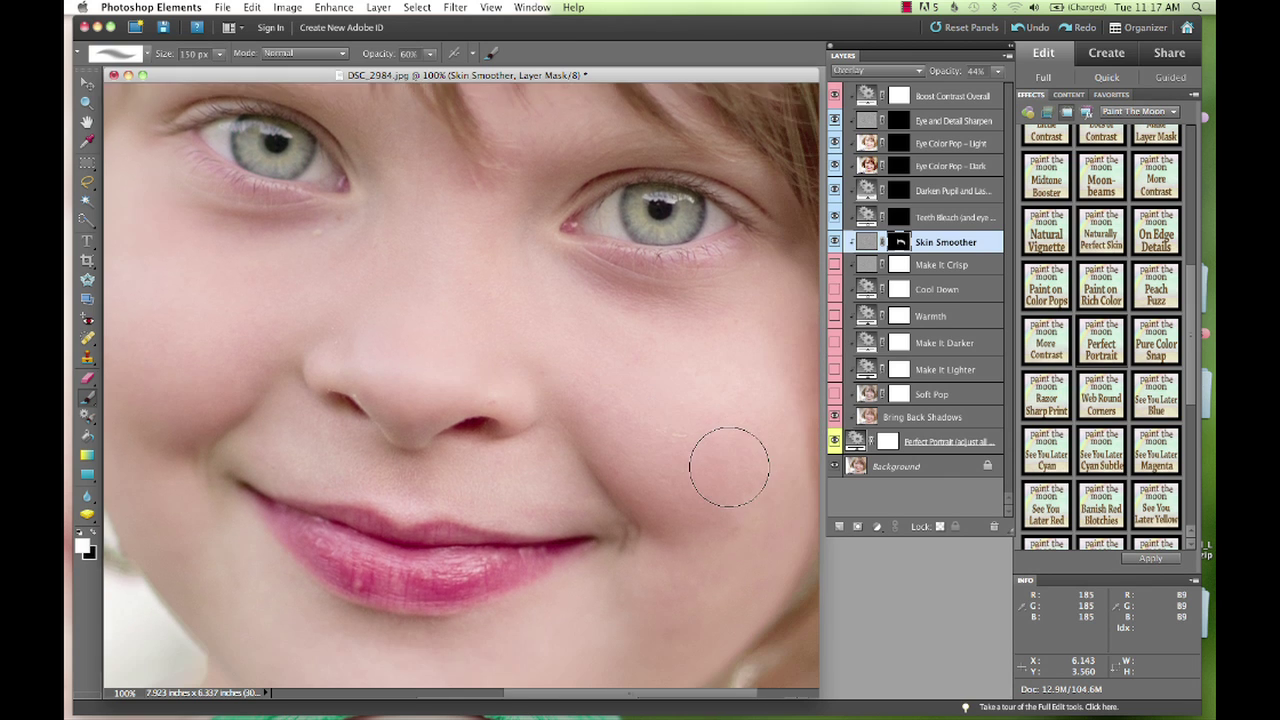
pyautogui.press('super+minus')
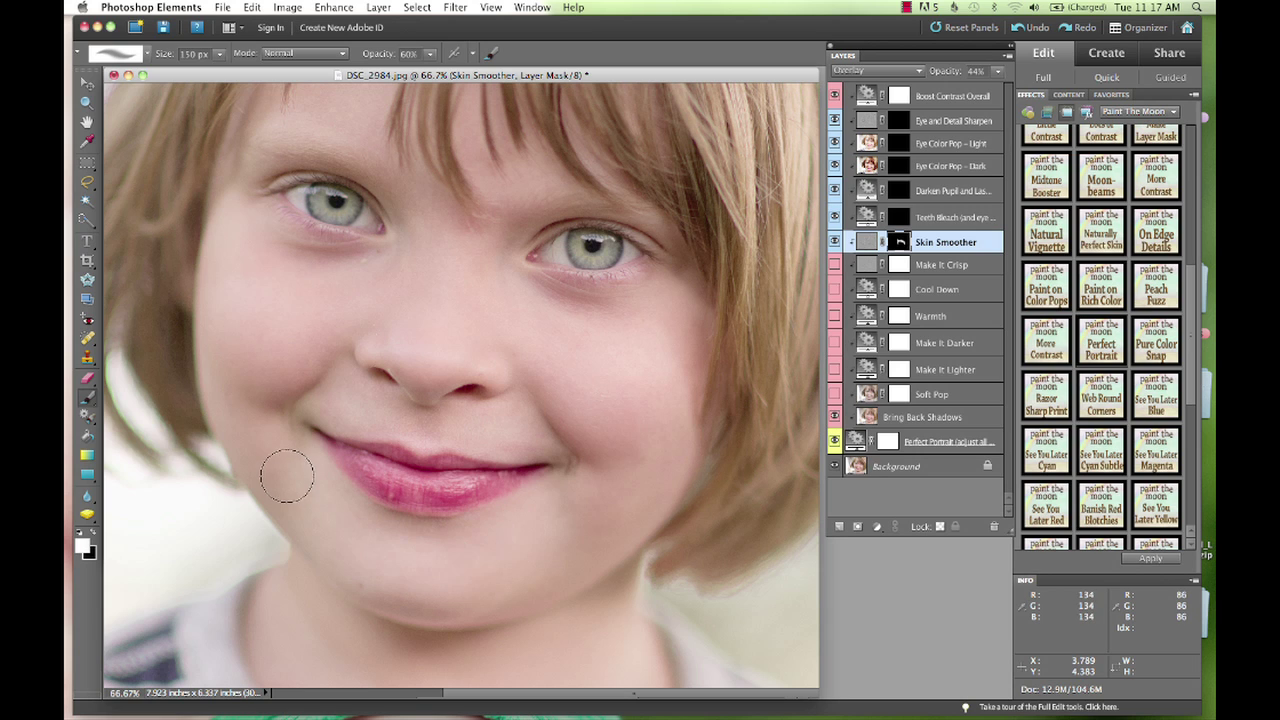
# Switch to a 100 px brush and add Skin Smoother over both cheeks, nose and under-eye skin.
pyautogui.rightClick(378, 396)
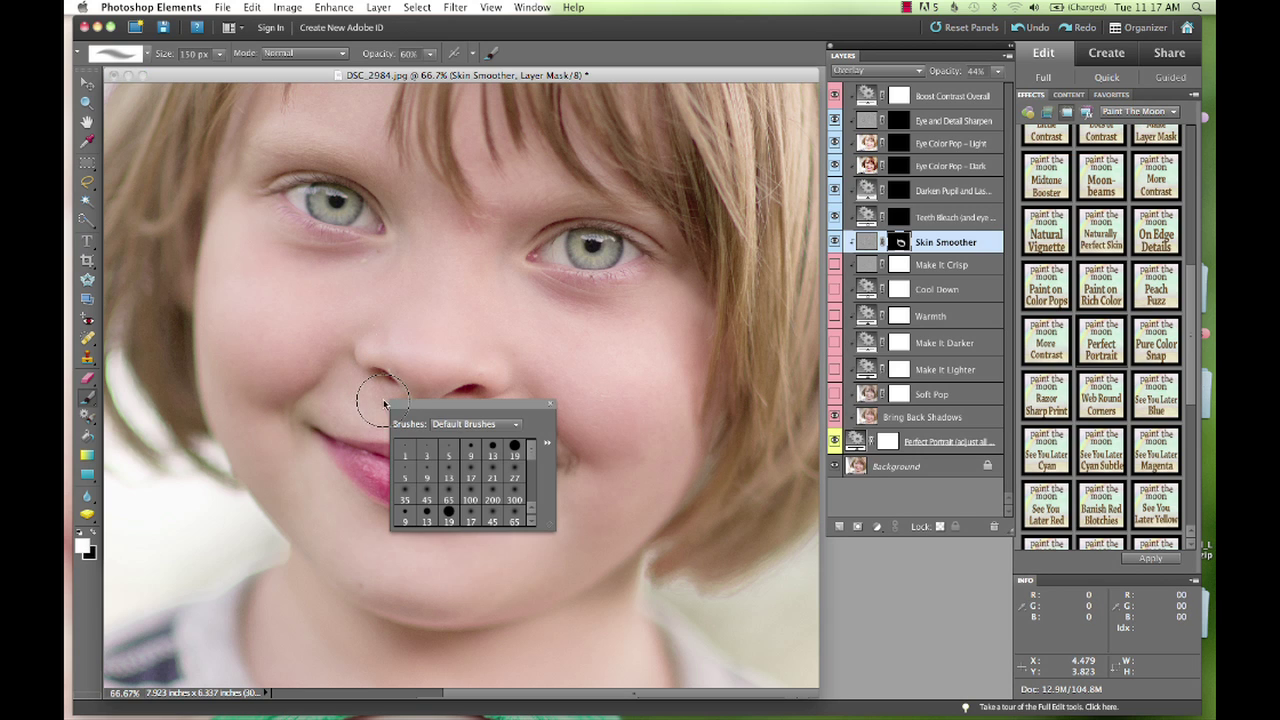
pyautogui.doubleClick(470, 497)
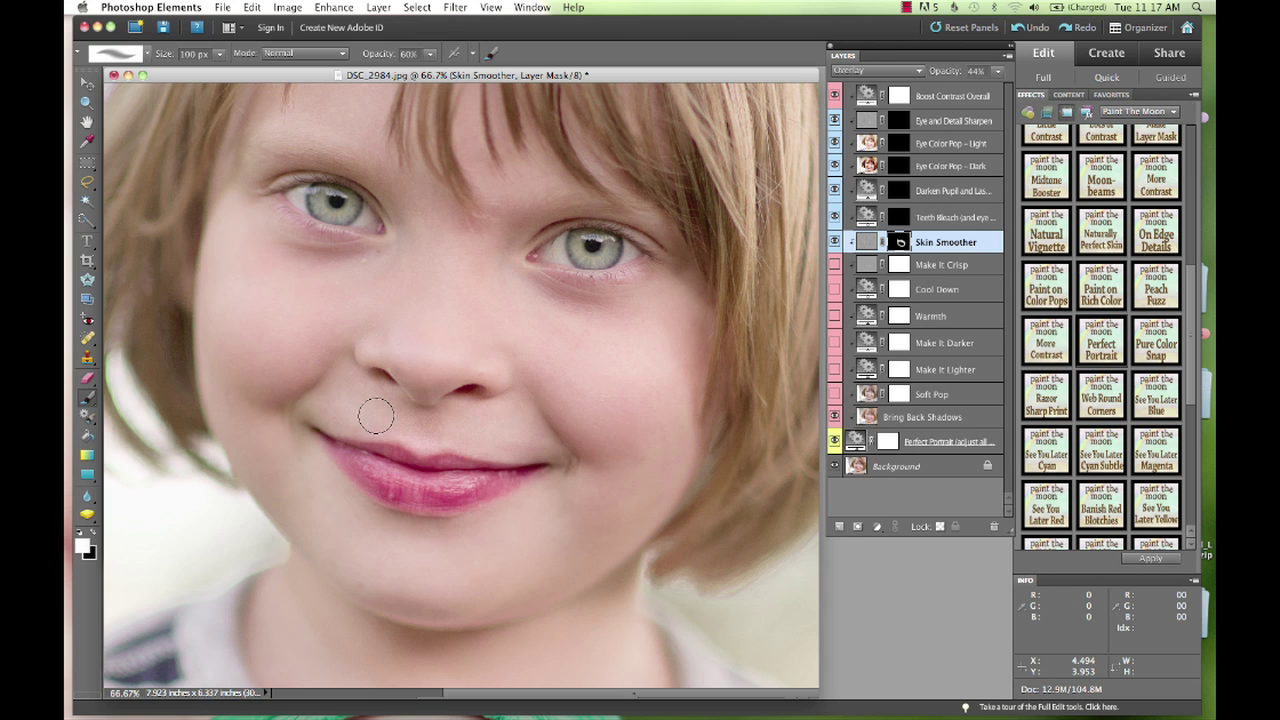
pyautogui.moveTo(376, 415)
pyautogui.mouseDown()
pyautogui.moveTo(457, 423)
pyautogui.moveTo(349, 377)
pyautogui.moveTo(391, 416)
pyautogui.mouseUp()
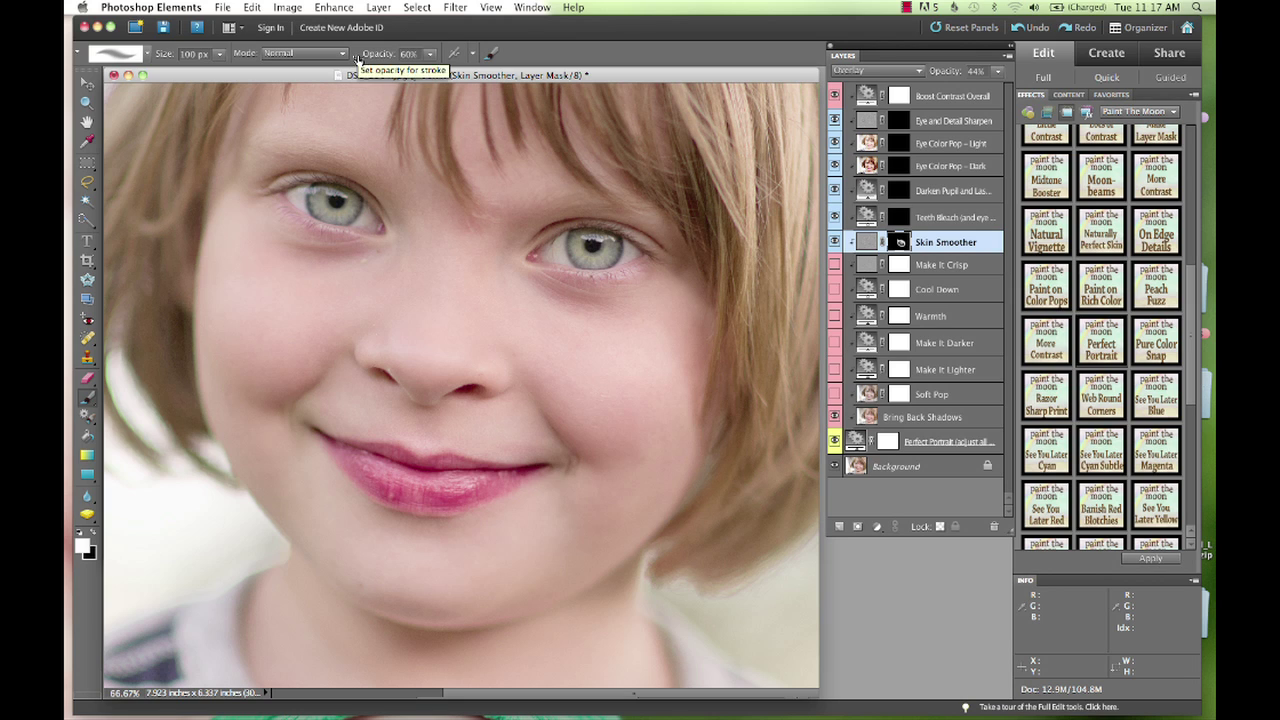
pyautogui.moveTo(503, 286)
pyautogui.mouseDown()
pyautogui.moveTo(489, 325)
pyautogui.moveTo(361, 318)
pyautogui.moveTo(349, 346)
pyautogui.moveTo(279, 287)
pyautogui.moveTo(353, 290)
pyautogui.moveTo(263, 300)
pyautogui.mouseUp()
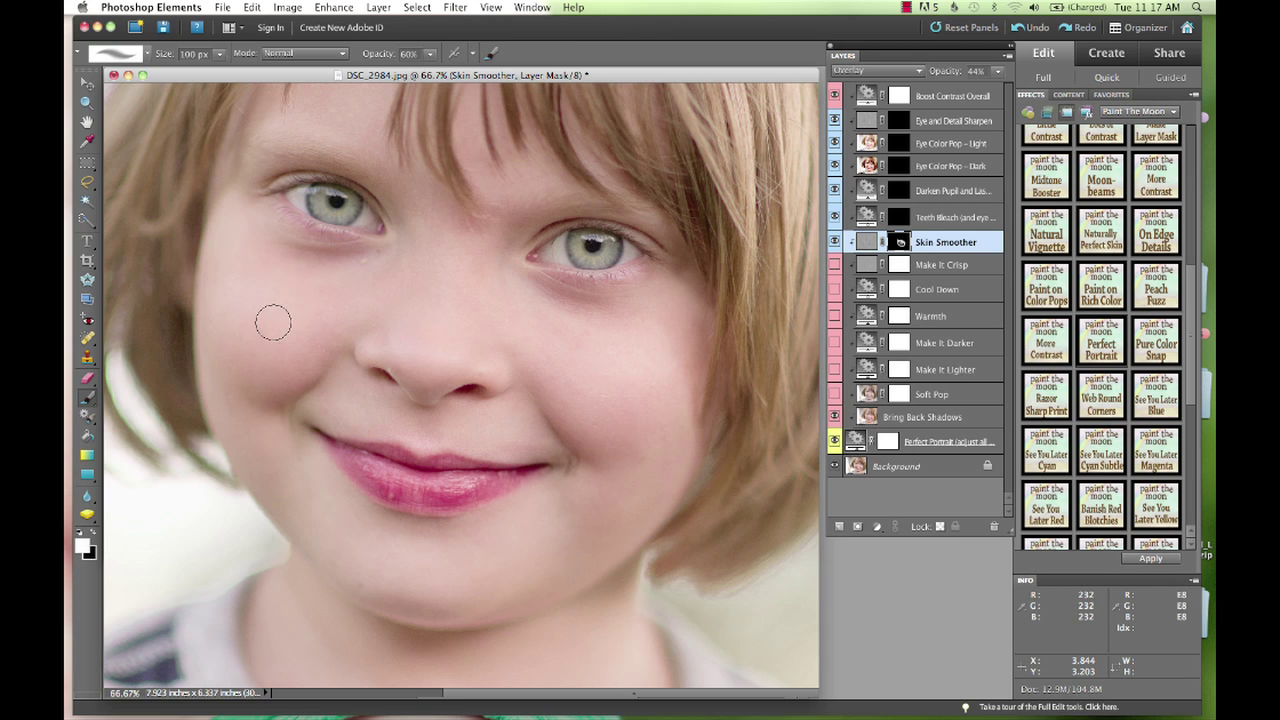
pyautogui.moveTo(289, 320); pyautogui.dragTo(349, 280)
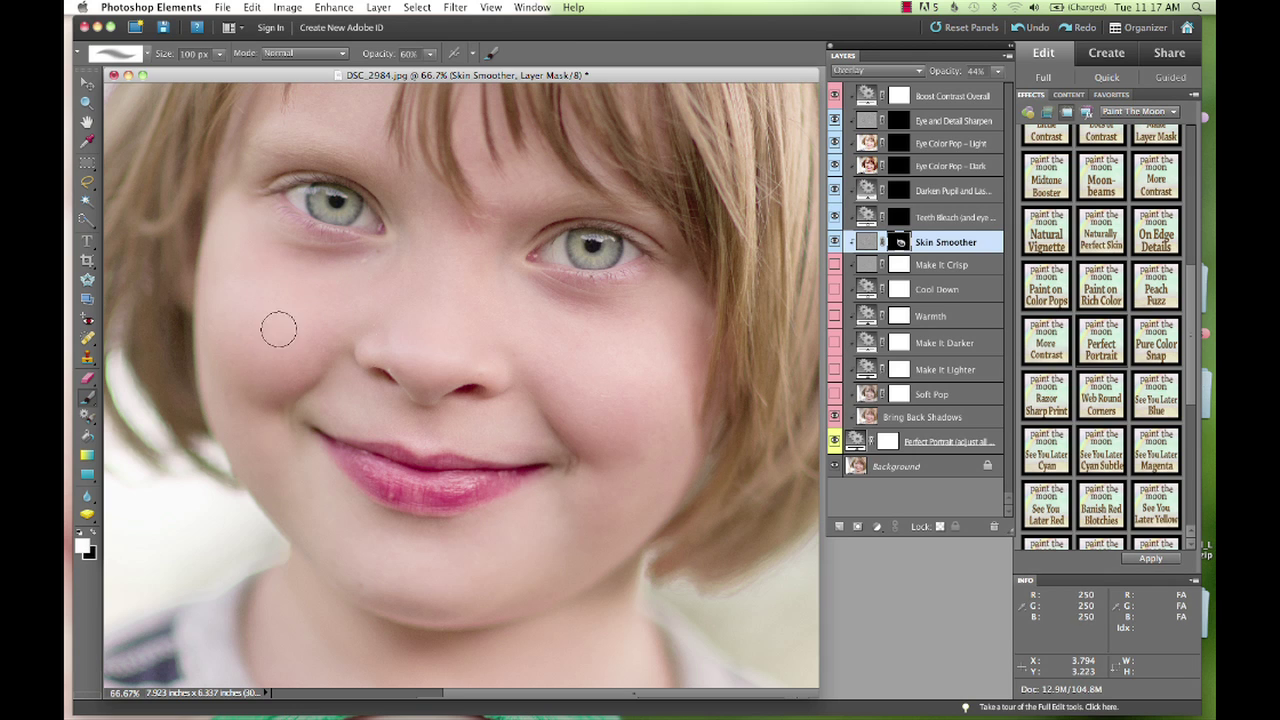
pyautogui.moveTo(279, 329)
pyautogui.mouseDown()
pyautogui.moveTo(345, 287)
pyautogui.moveTo(272, 356)
pyautogui.moveTo(365, 278)
pyautogui.moveTo(285, 361)
pyautogui.moveTo(256, 367)
pyautogui.moveTo(531, 374)
pyautogui.mouseUp()
pyautogui.moveTo(614, 426); pyautogui.dragTo(573, 360)
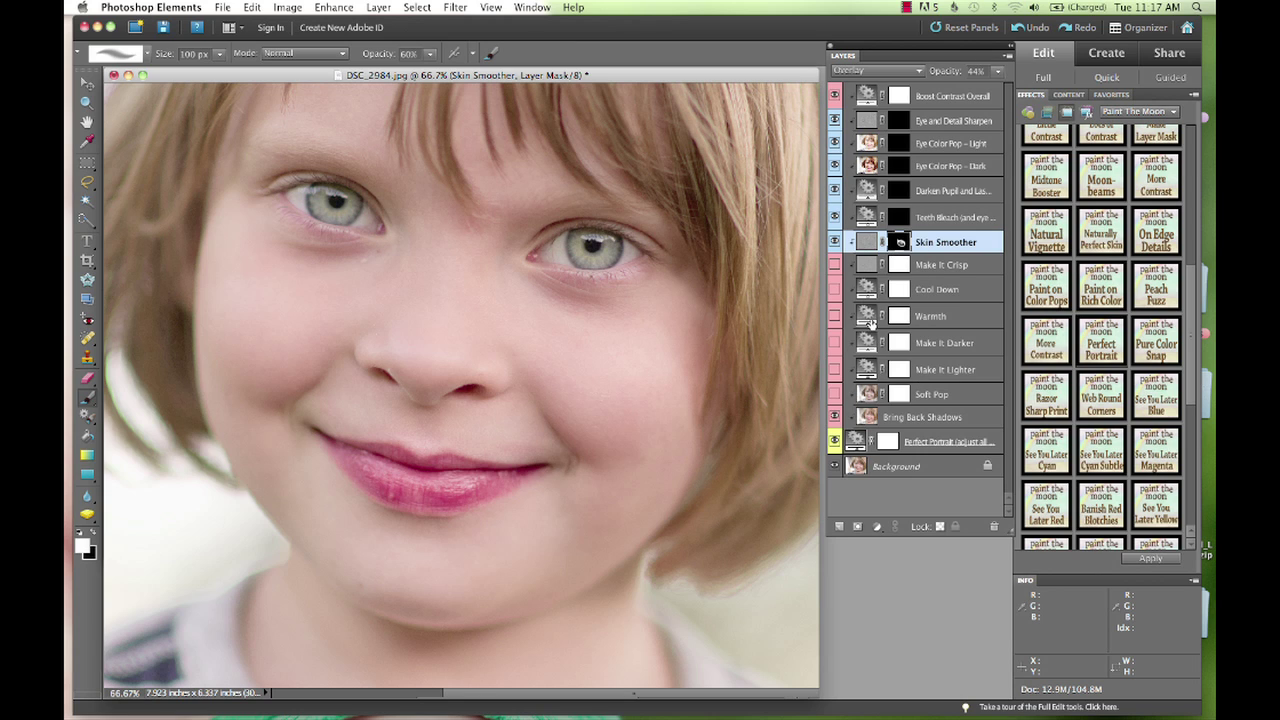
# Turn on Make It Crisp and paint Eye and Detail Sharpen over both eyes and the lips.
pyautogui.click(835, 265)
pyautogui.click(906, 121)
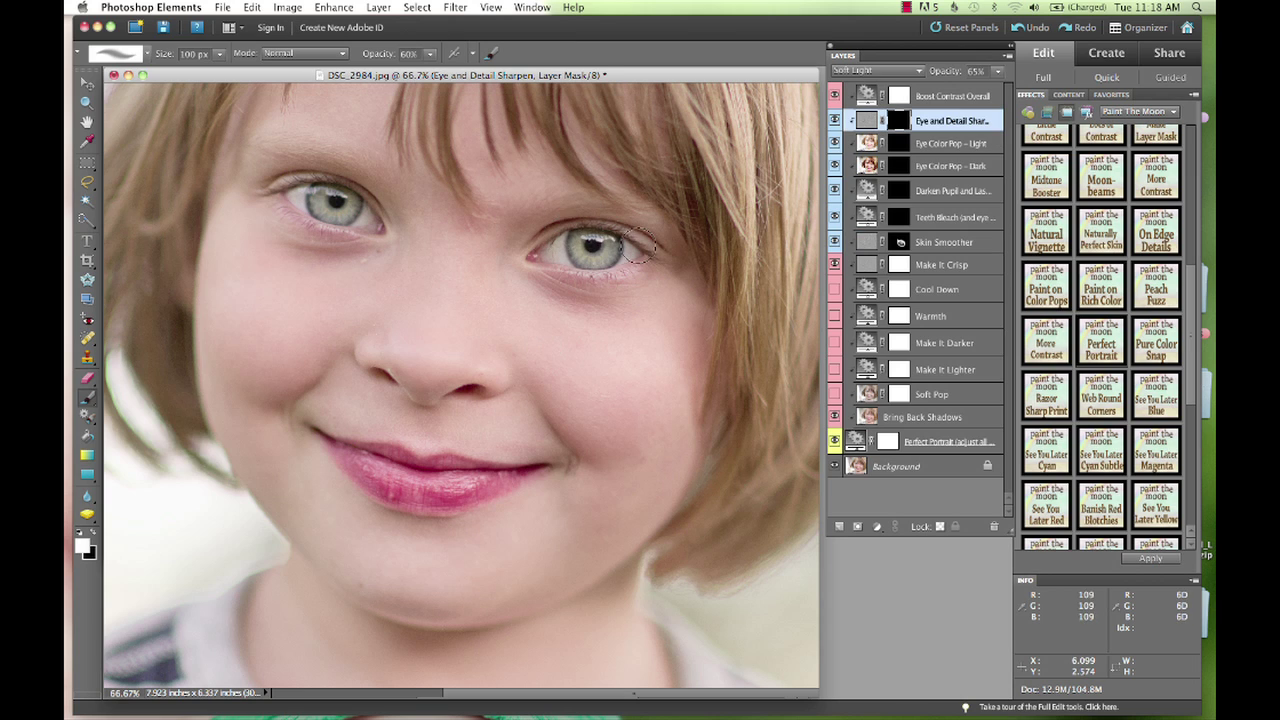
pyautogui.moveTo(635, 245); pyautogui.dragTo(592, 277)
pyautogui.moveTo(285, 190); pyautogui.dragTo(281, 190)
pyautogui.moveTo(367, 476); pyautogui.dragTo(455, 478)
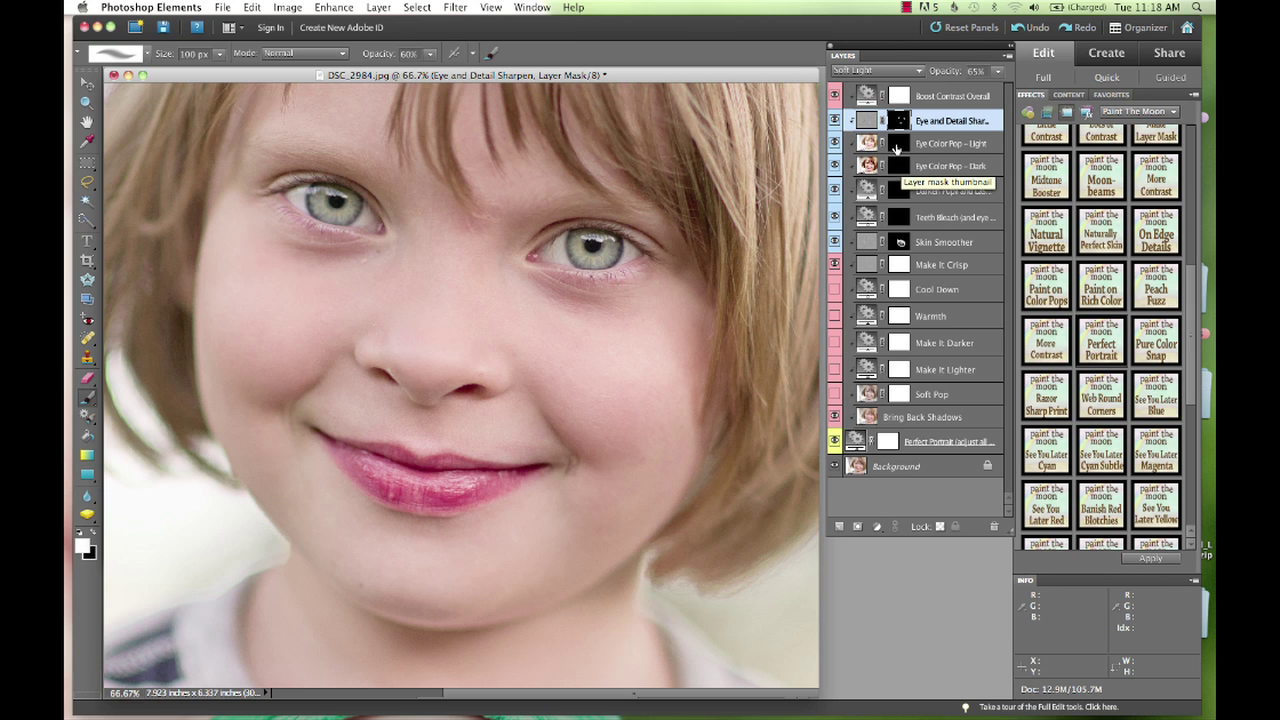
pyautogui.click(940, 143)
# Paint Eye Color Pop – Light over the irises, shrinking the brush to 35 px at 100% zoom.
pyautogui.press('[')
pyautogui.press('[')
pyautogui.press('[')
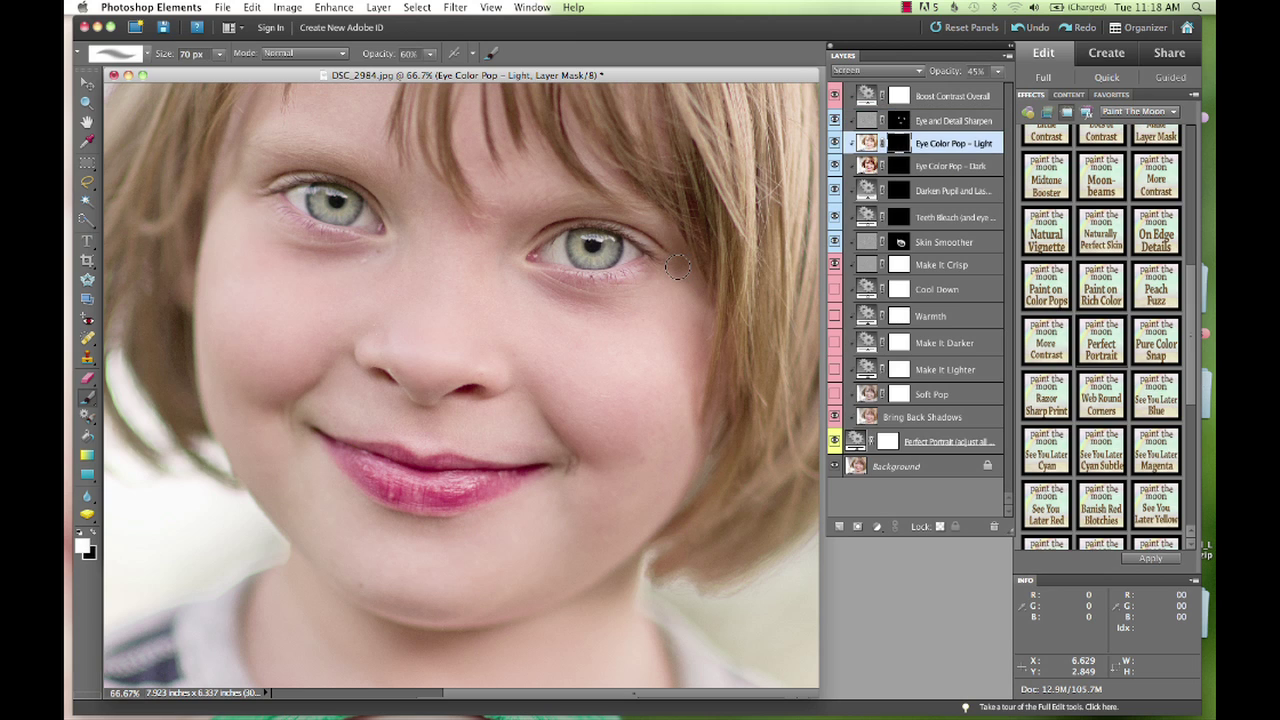
pyautogui.moveTo(605, 230)
pyautogui.mouseDown()
pyautogui.moveTo(586, 246)
pyautogui.moveTo(600, 240)
pyautogui.mouseUp()
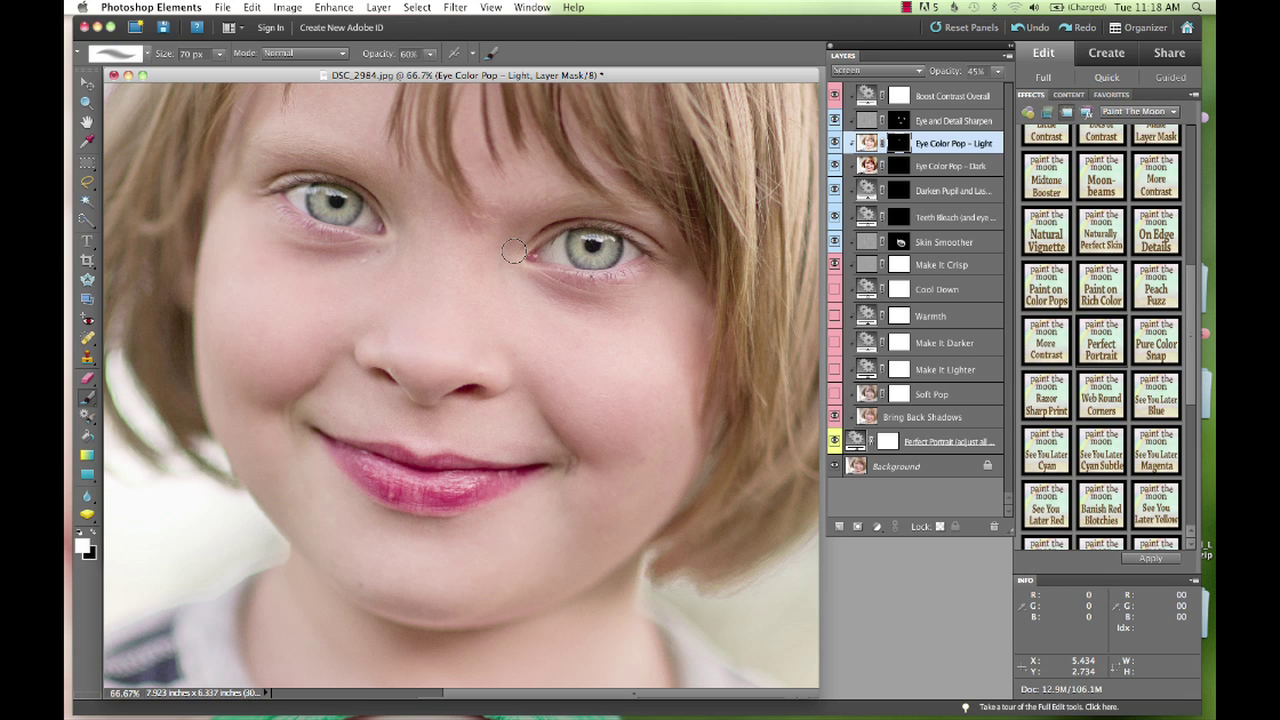
pyautogui.press('[')
pyautogui.press('[')
pyautogui.press('super+equal')
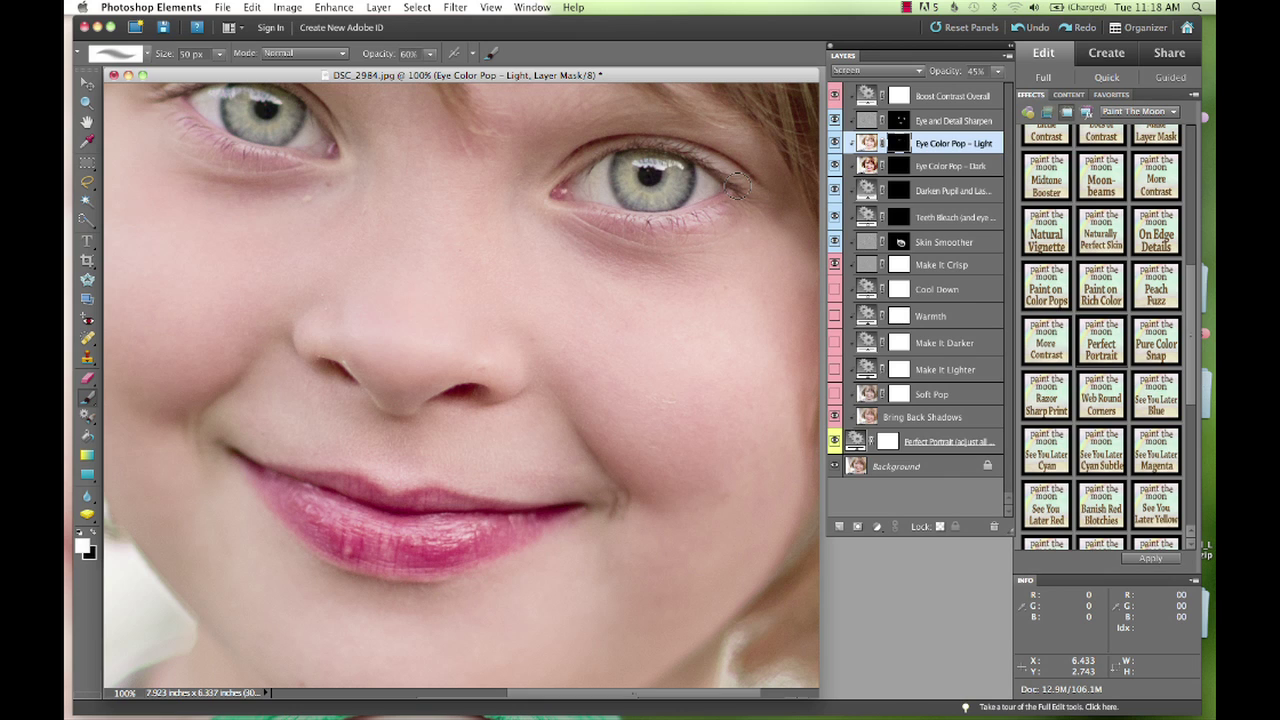
pyautogui.press('[')
pyautogui.press('[')
# Paint Darken Pupil and Lashline along both eyes' lashlines and set its opacity to 29%.
pyautogui.click(901, 190)
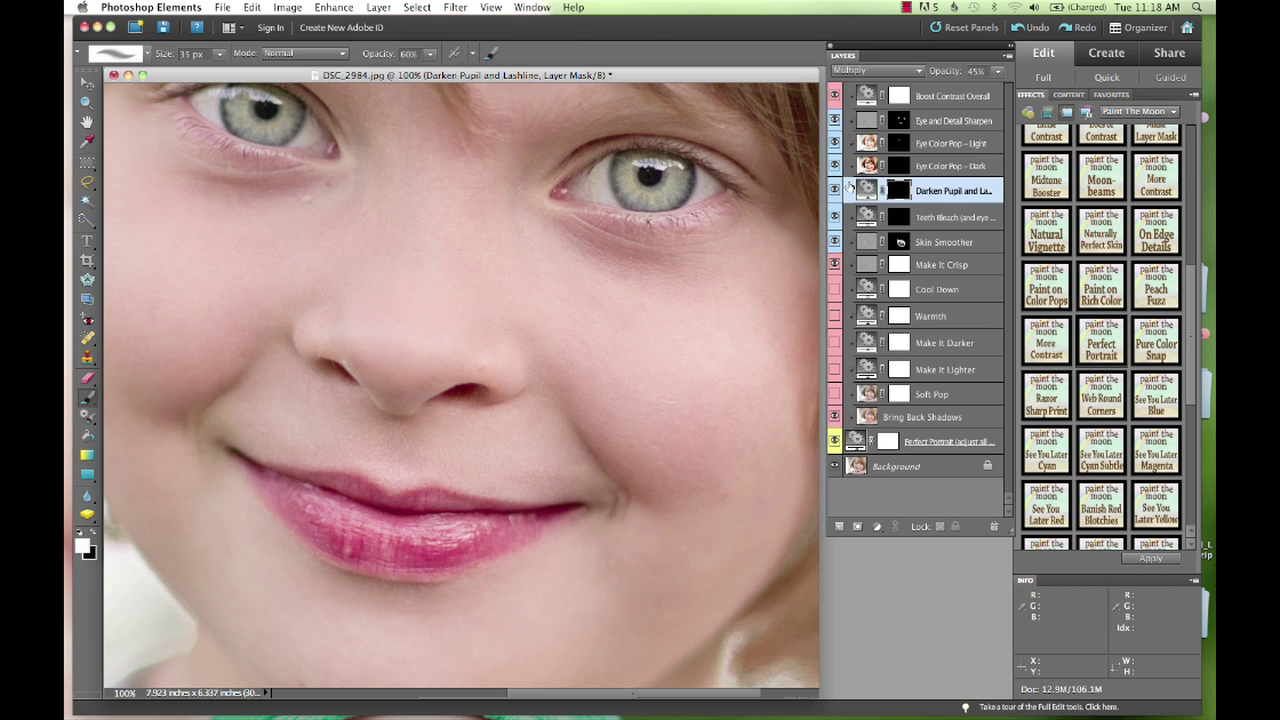
pyautogui.moveTo(733, 189); pyautogui.dragTo(618, 146)
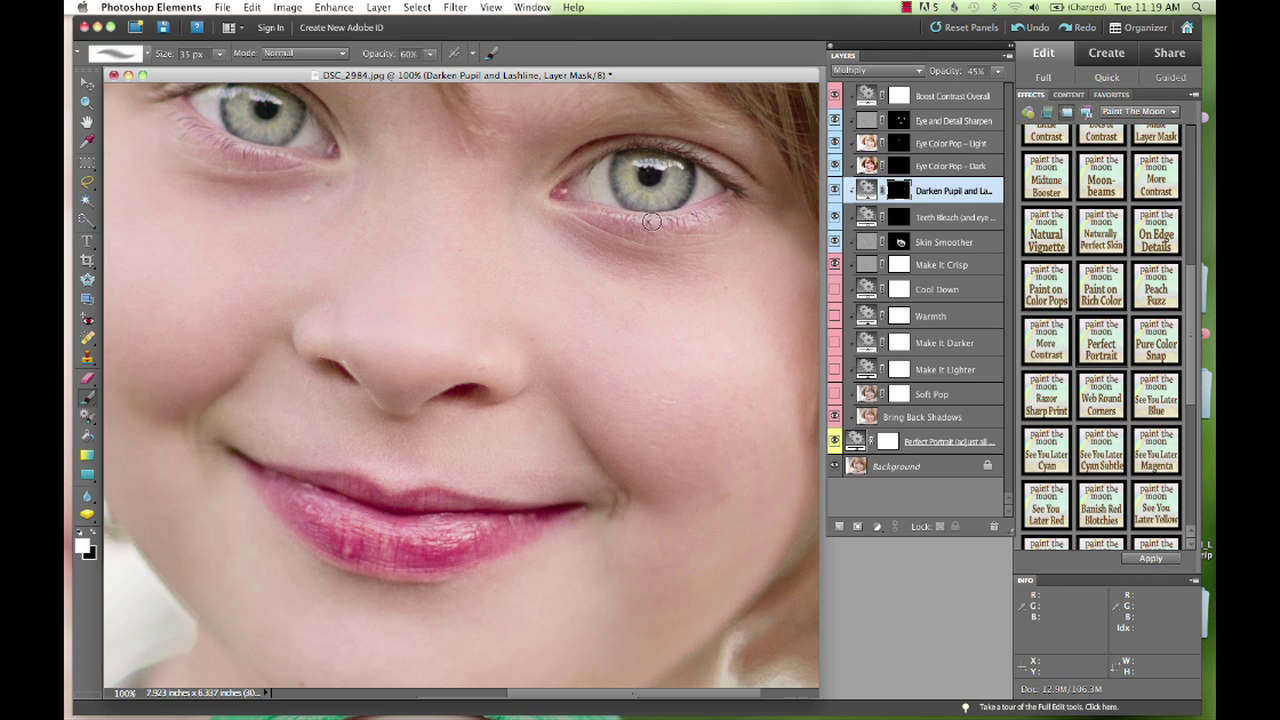
pyautogui.scroll(2, 323, 204)
pyautogui.scroll(2, 323, 204)
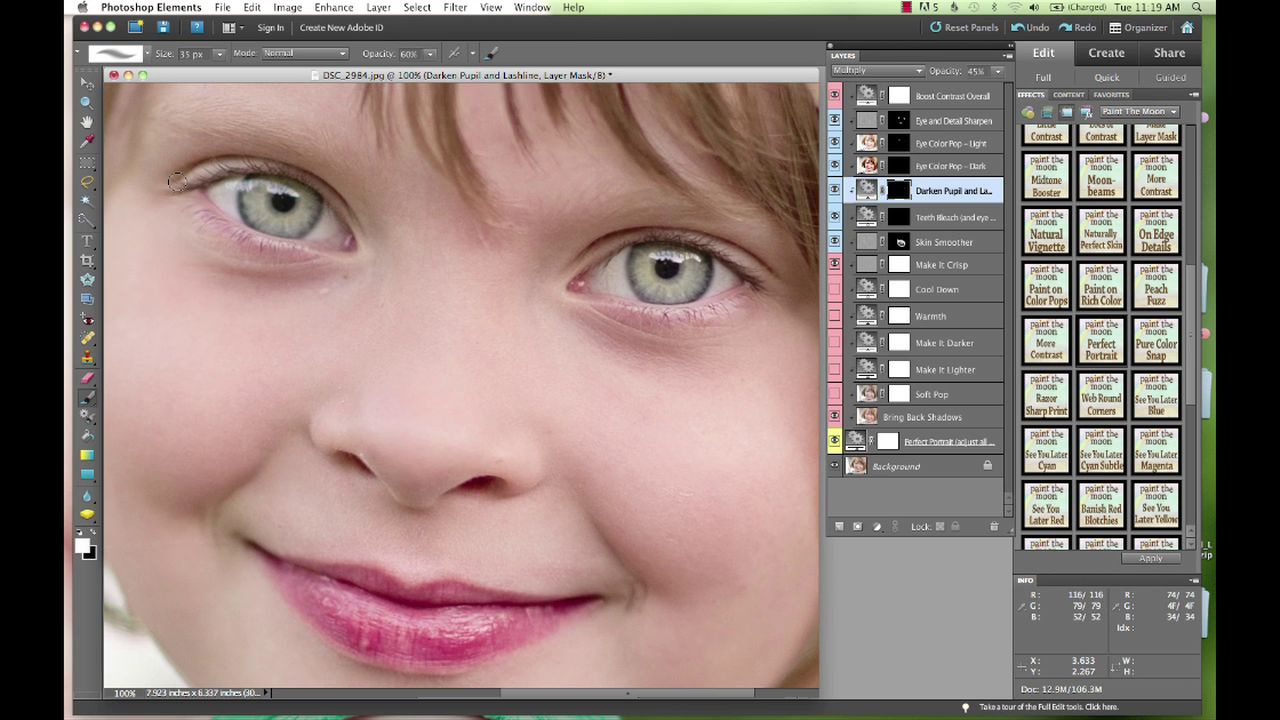
pyautogui.moveTo(190, 186); pyautogui.dragTo(283, 167)
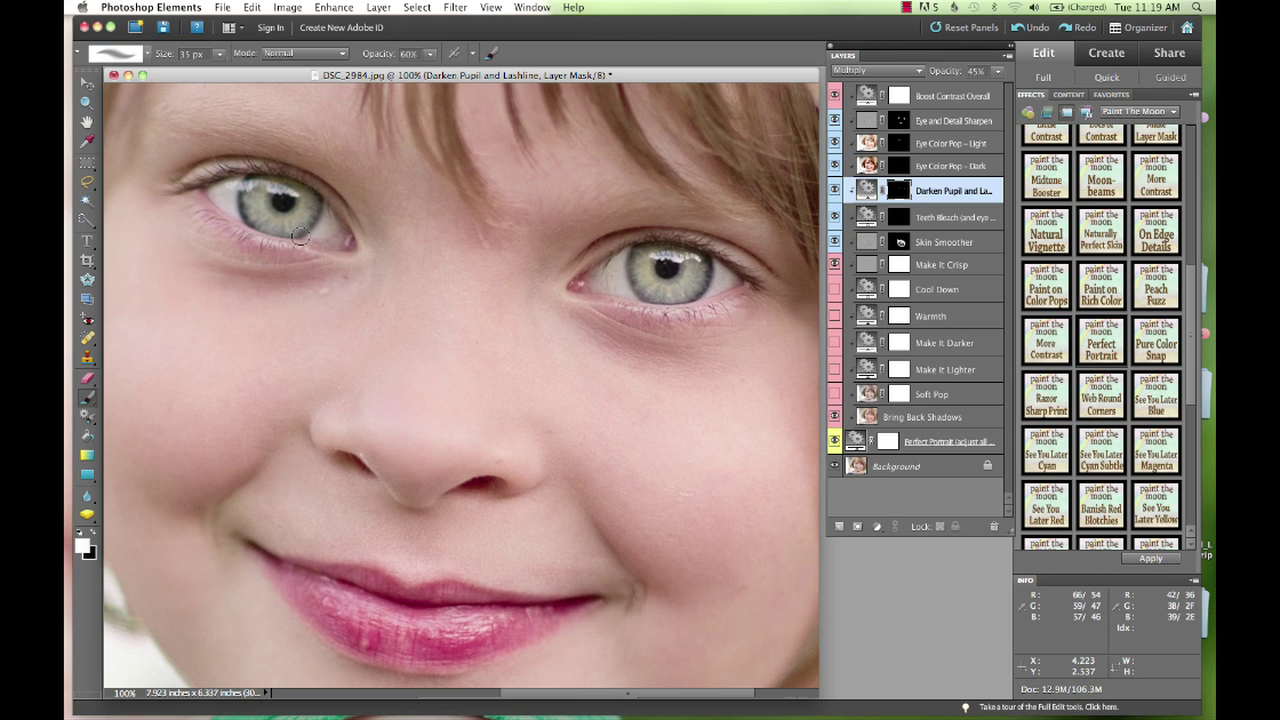
pyautogui.moveTo(315, 240); pyautogui.dragTo(252, 258)
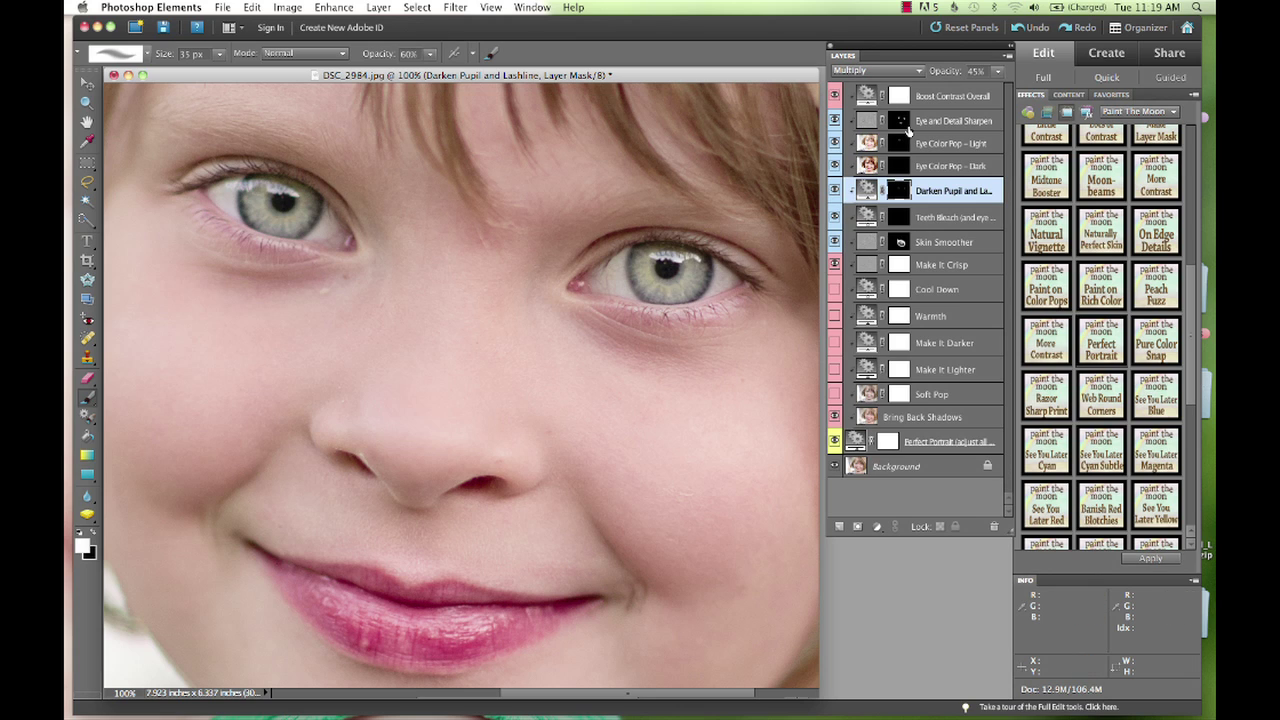
pyautogui.moveTo(941, 73); pyautogui.dragTo(958, 98)
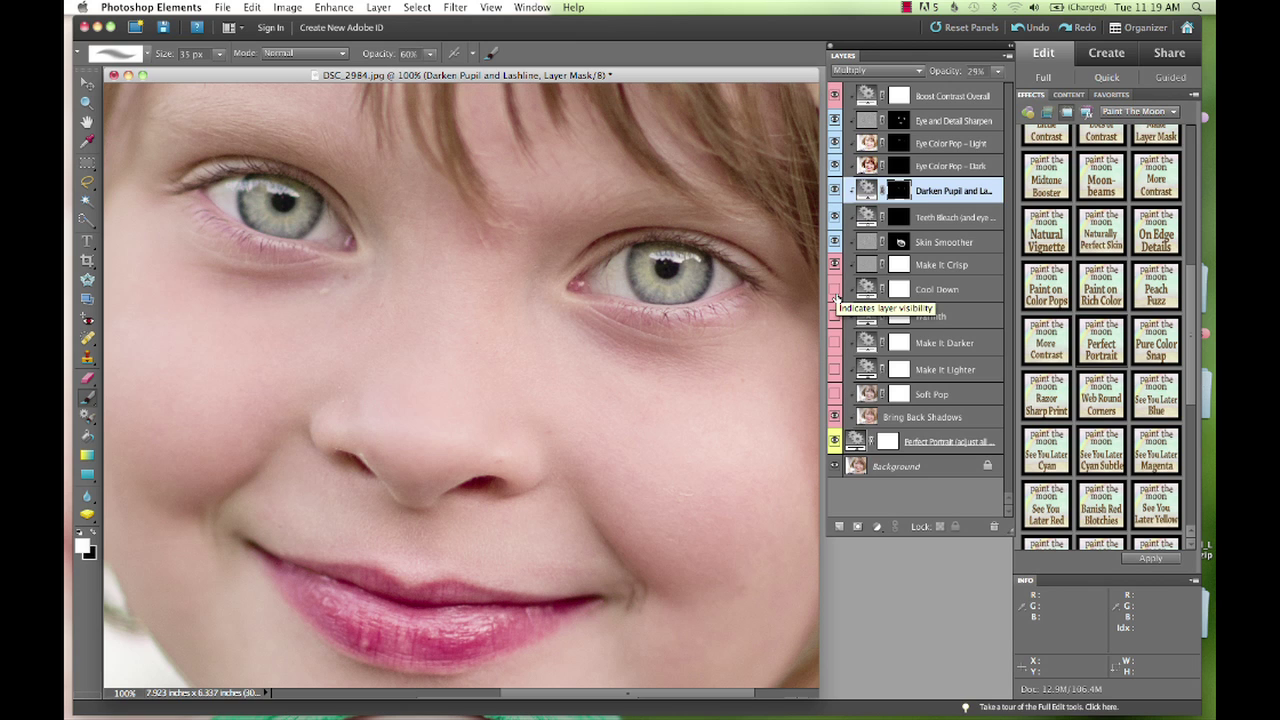
# Enable Soft Pop, toggle the Perfect Portrait group to compare, and try 40% opacity before restoring 100%.
pyautogui.press('super+0')
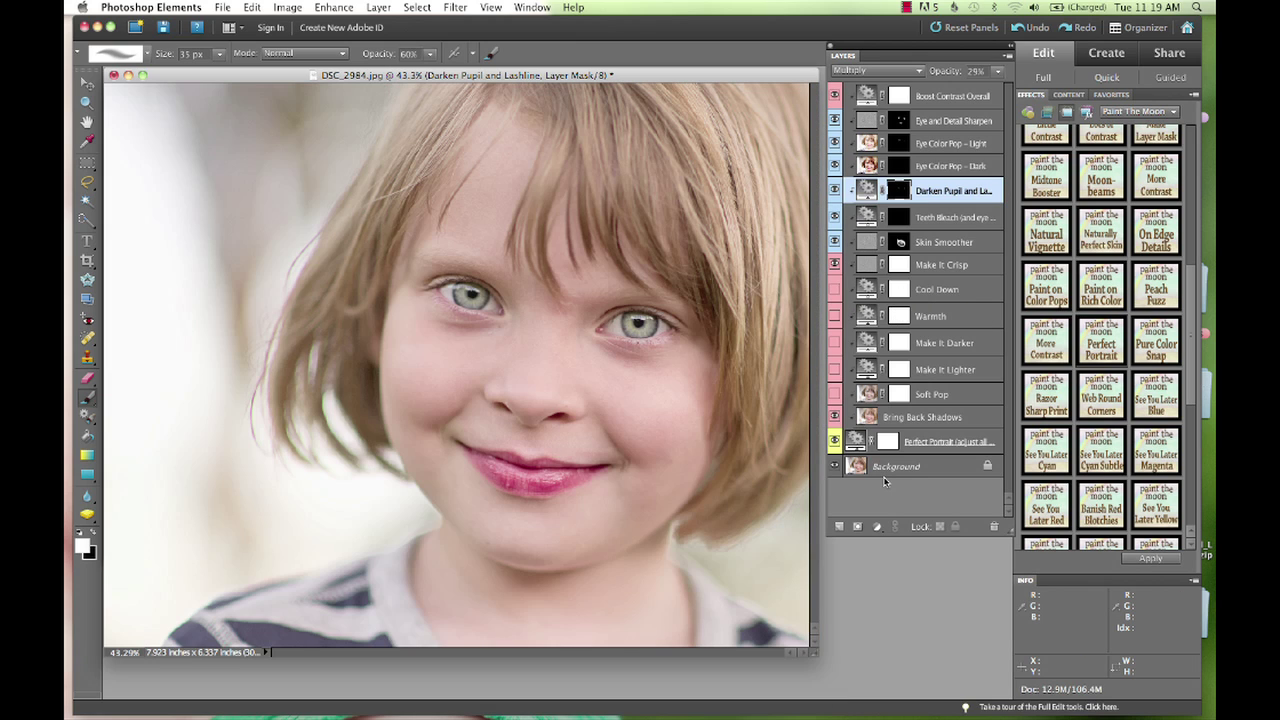
pyautogui.click(834, 394)
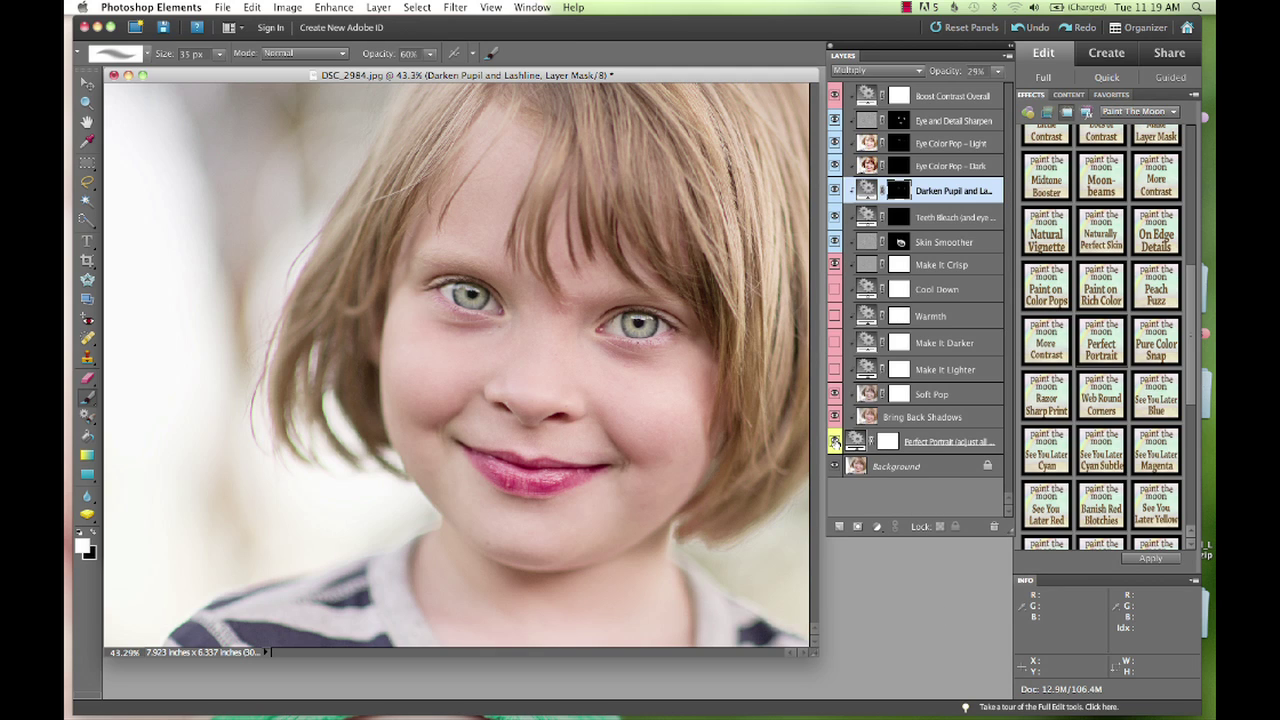
pyautogui.click(852, 441)
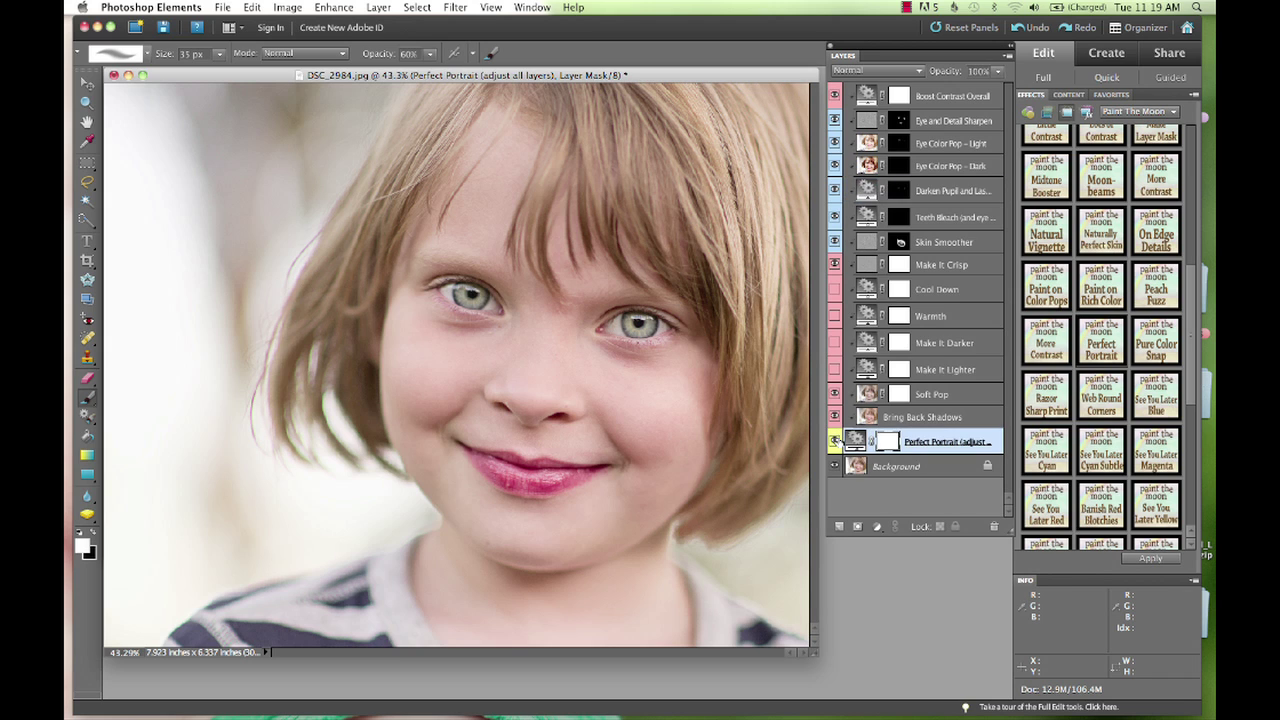
pyautogui.click(835, 441)
pyautogui.click(835, 441)
pyautogui.moveTo(958, 77); pyautogui.dragTo(918, 83)
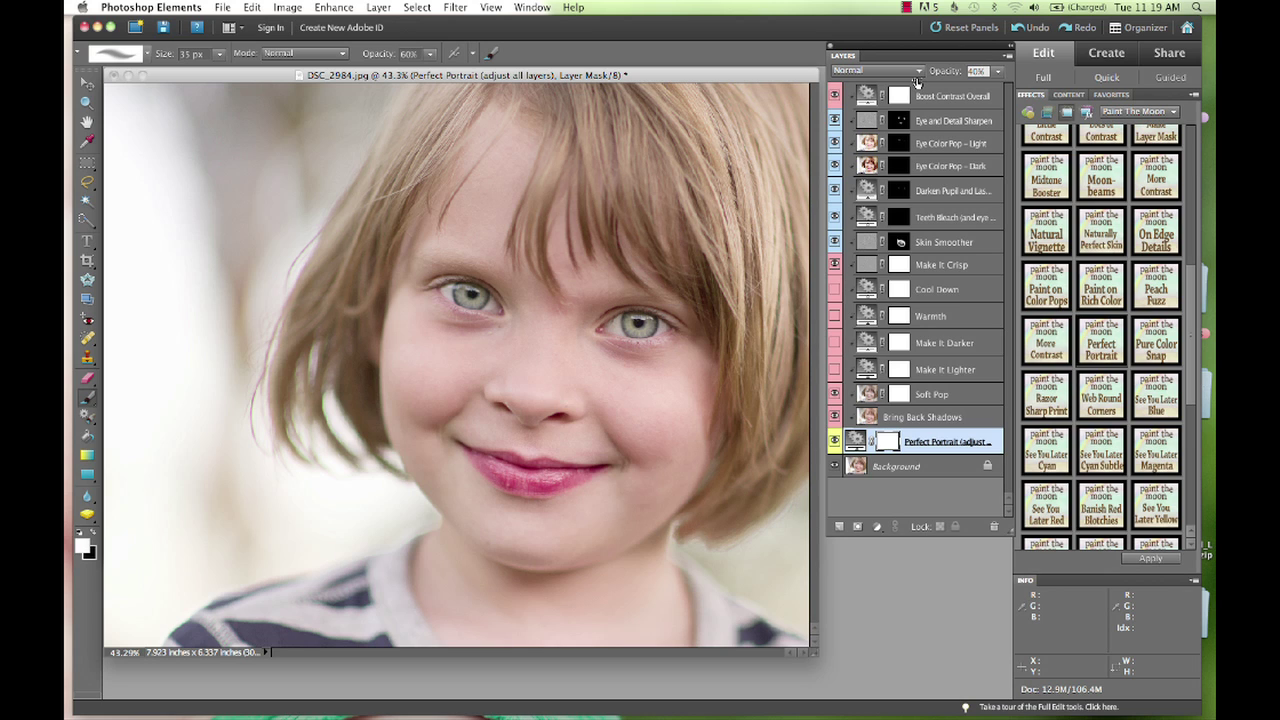
pyautogui.moveTo(917, 82); pyautogui.dragTo(1007, 95)
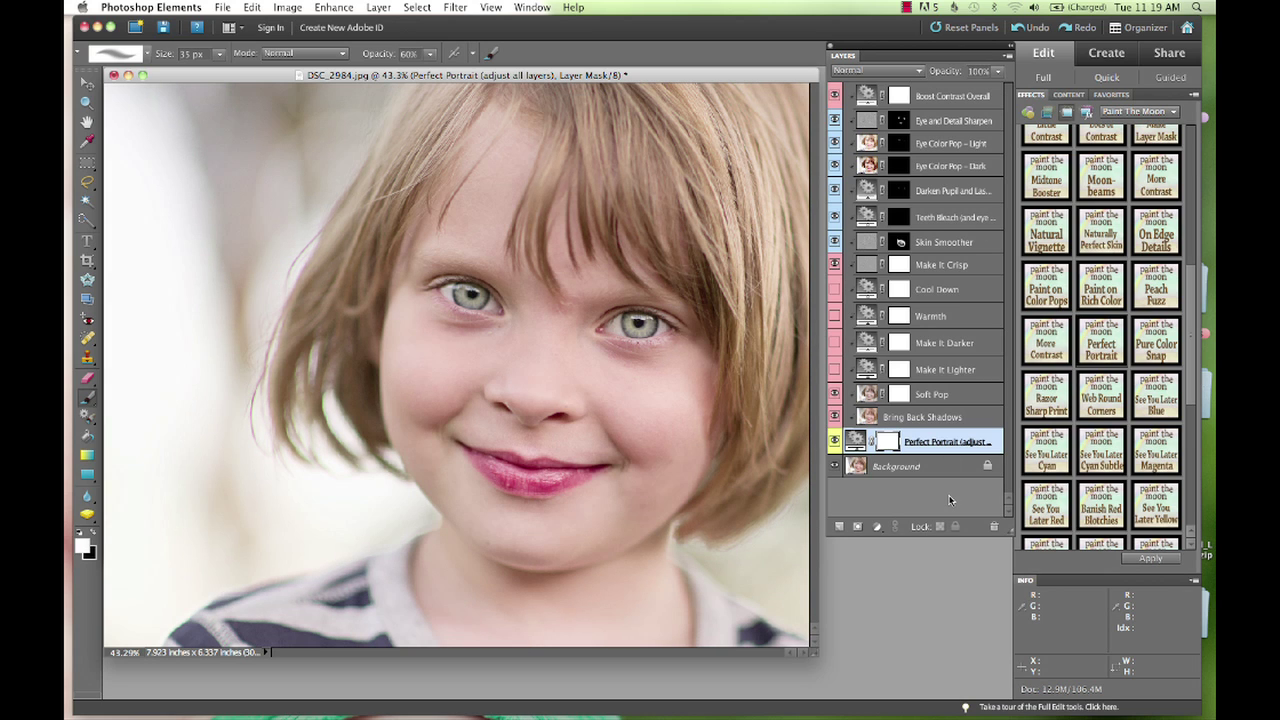